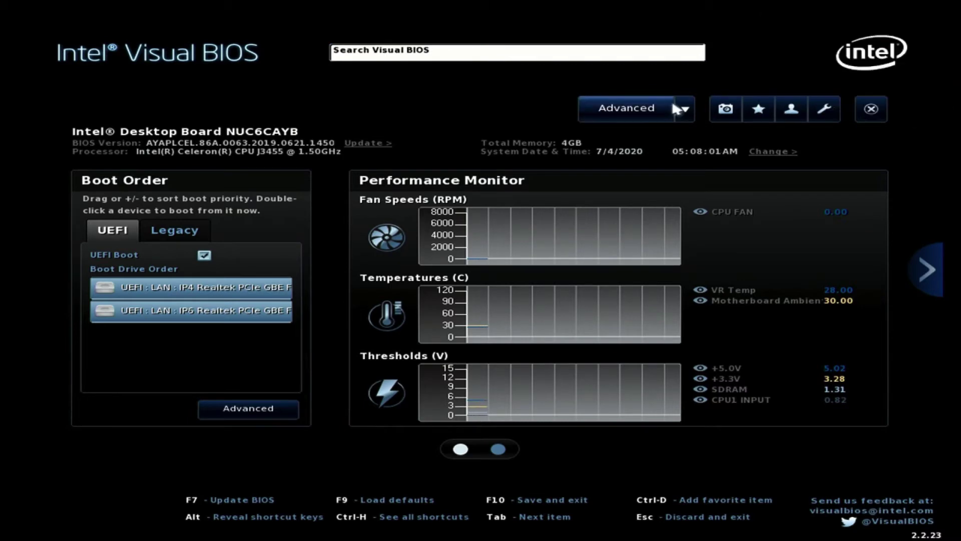
pyautogui.click(686, 109)
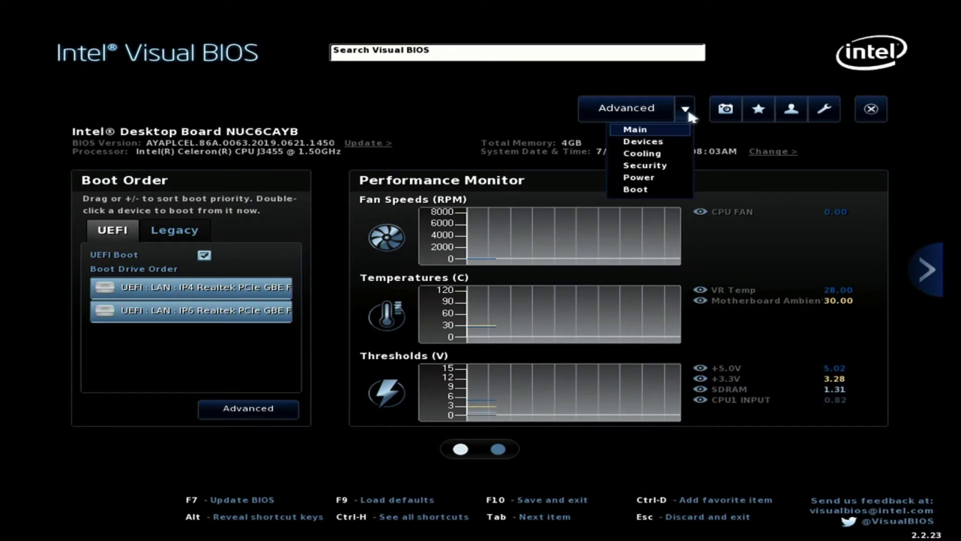
pyautogui.click(637, 190)
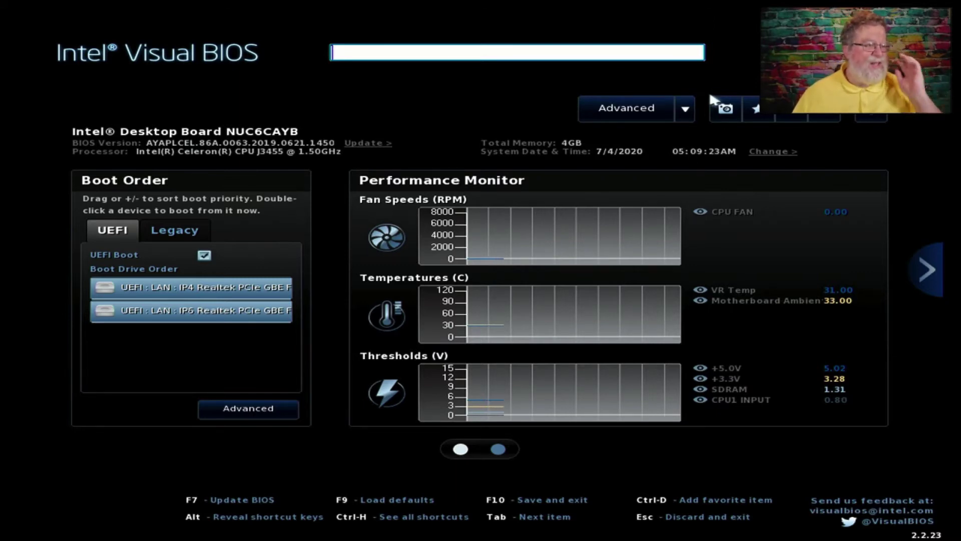
# Tick Legacy Boot on the Advanced > Boot page and show the Boot Configuration settings
pyautogui.click(685, 108)
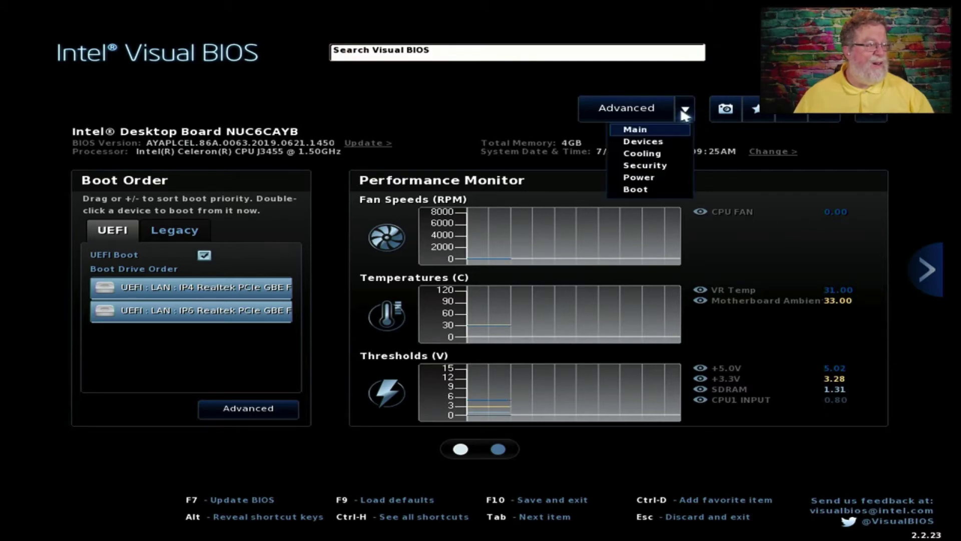
pyautogui.click(649, 189)
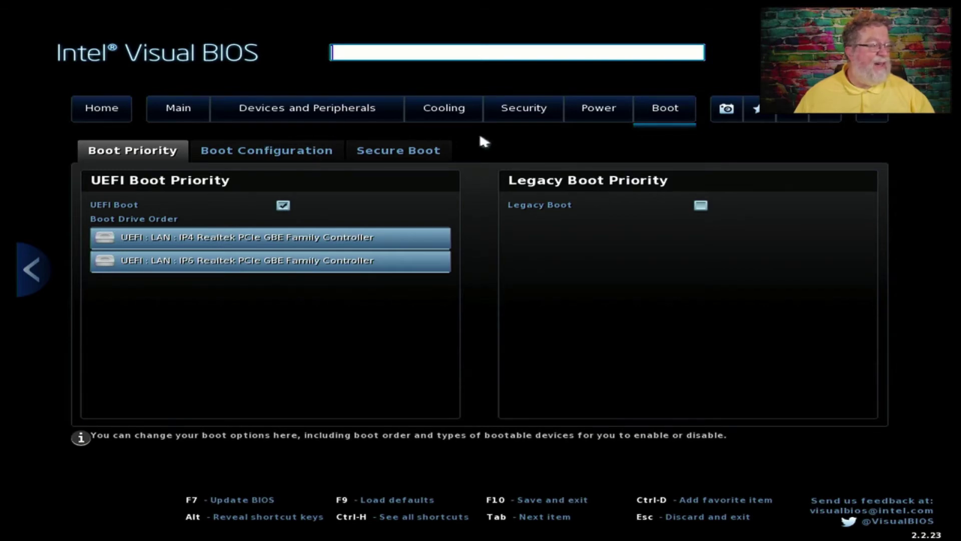
pyautogui.click(699, 206)
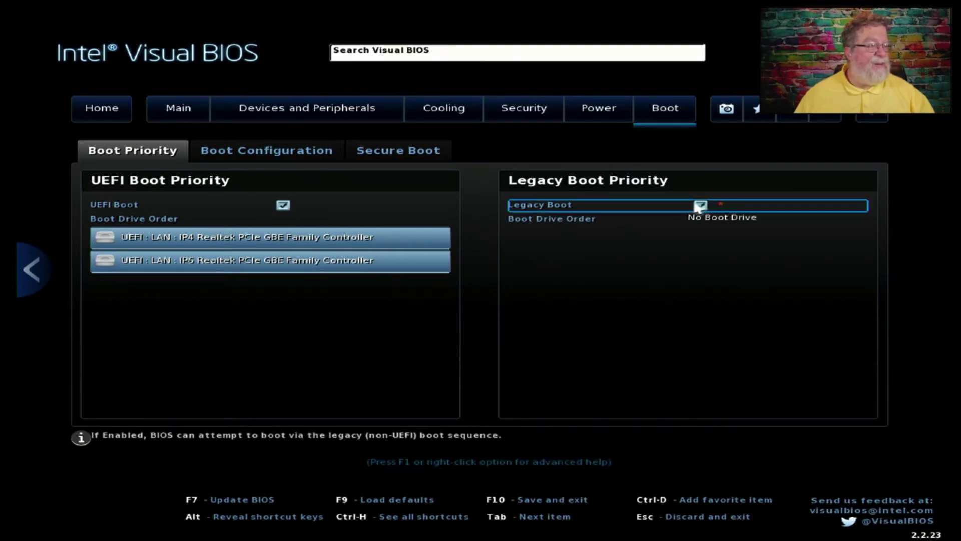
pyautogui.click(287, 153)
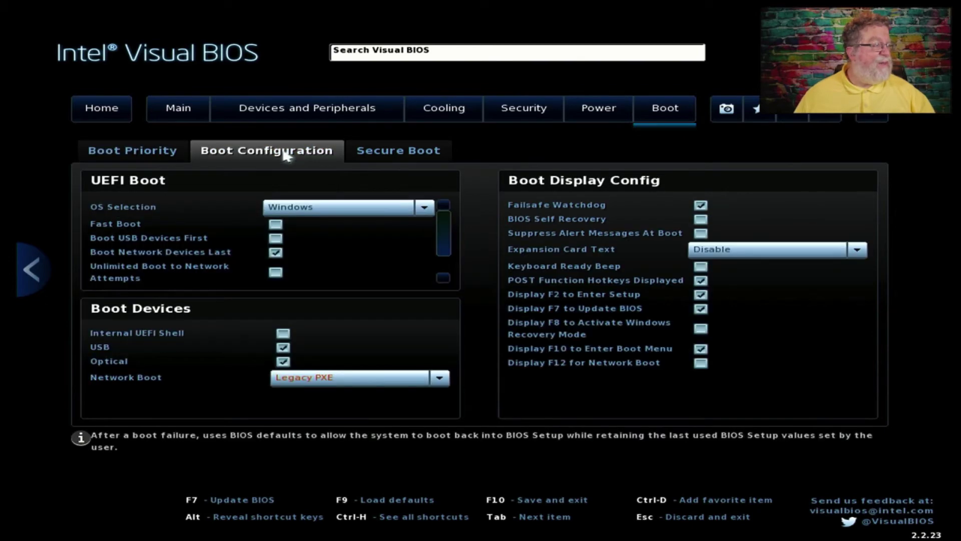
# Enable Boot USB Devices First, set OS Selection to Linux, then save and exit with F10
pyautogui.click(276, 239)
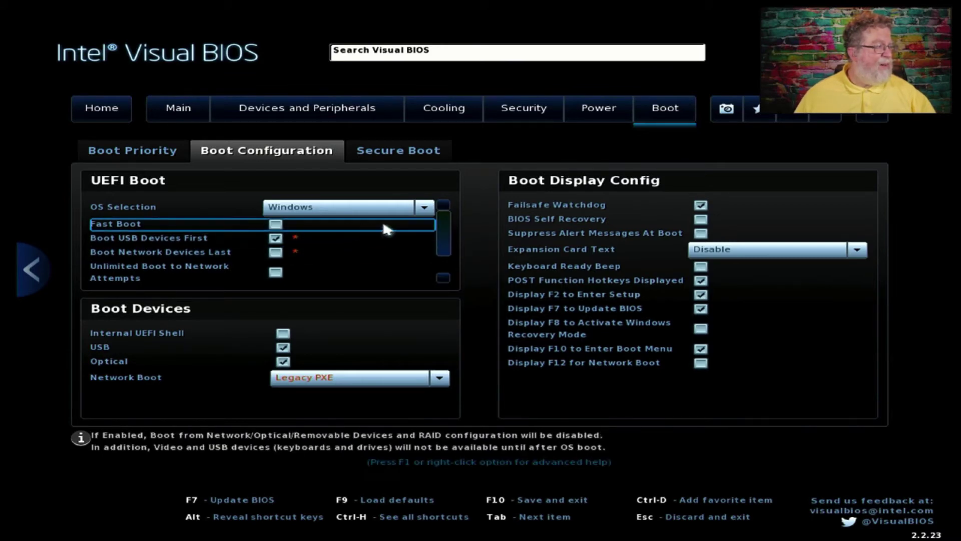
pyautogui.click(418, 212)
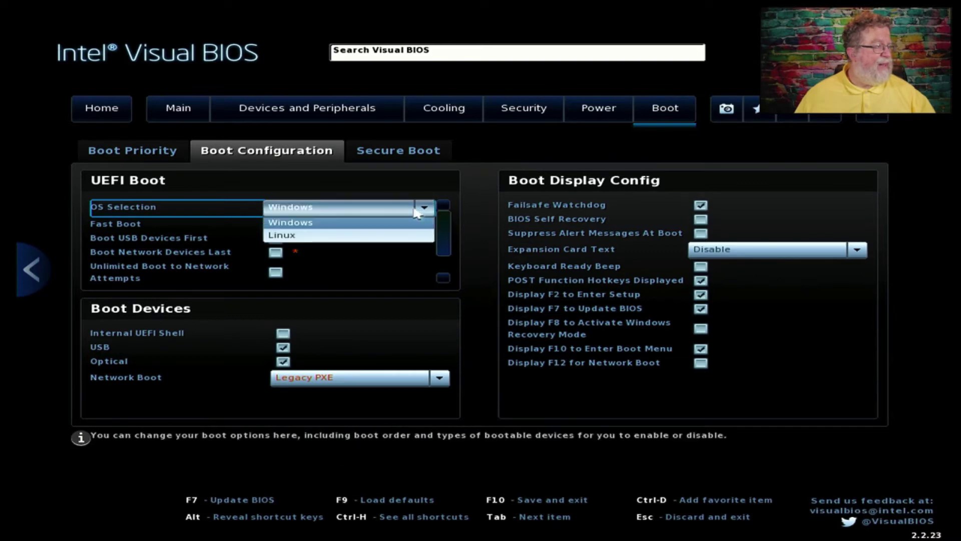
pyautogui.click(405, 235)
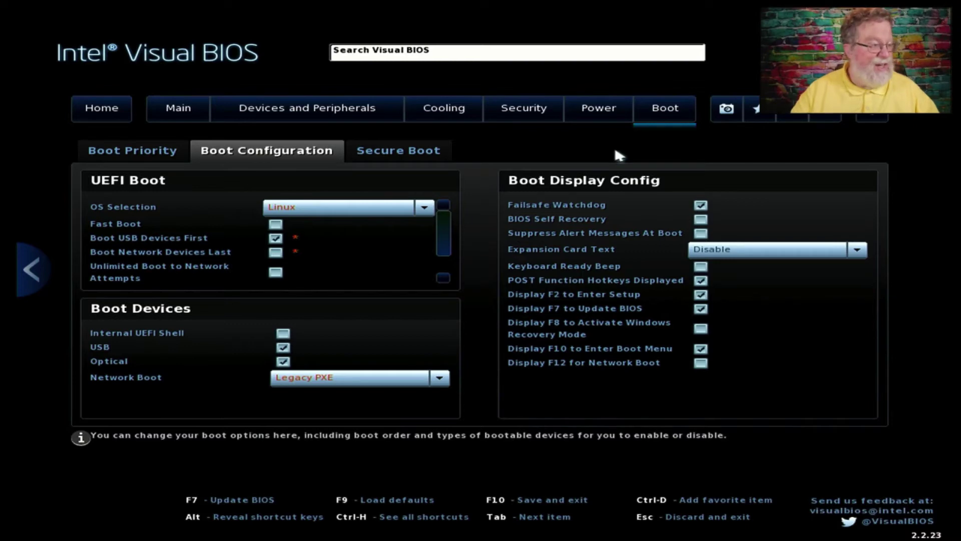
pyautogui.press('F10')
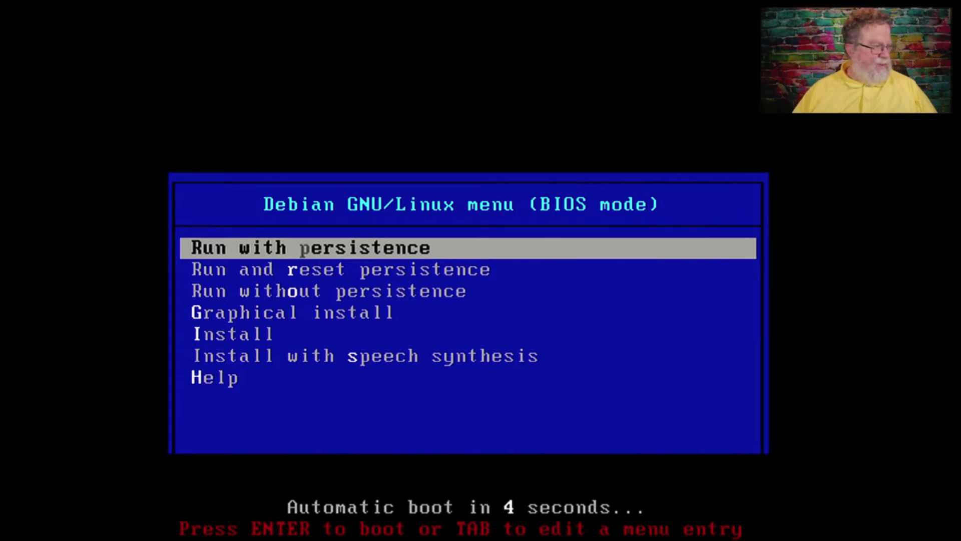
# Launch the text-mode Install entry and pick the American English keymap
pyautogui.press('Down')
pyautogui.press('Down')
pyautogui.press('Down')
pyautogui.press('Down')
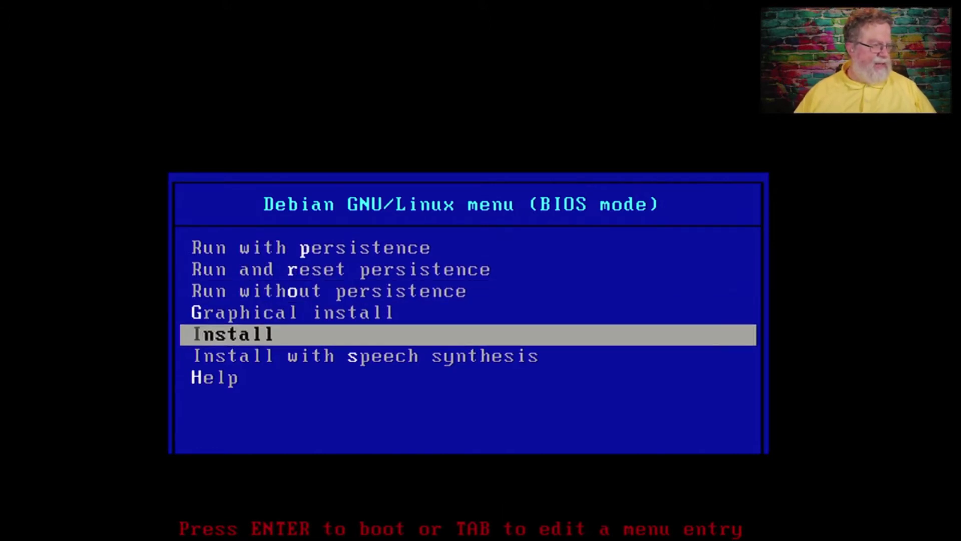
pyautogui.press('Return')
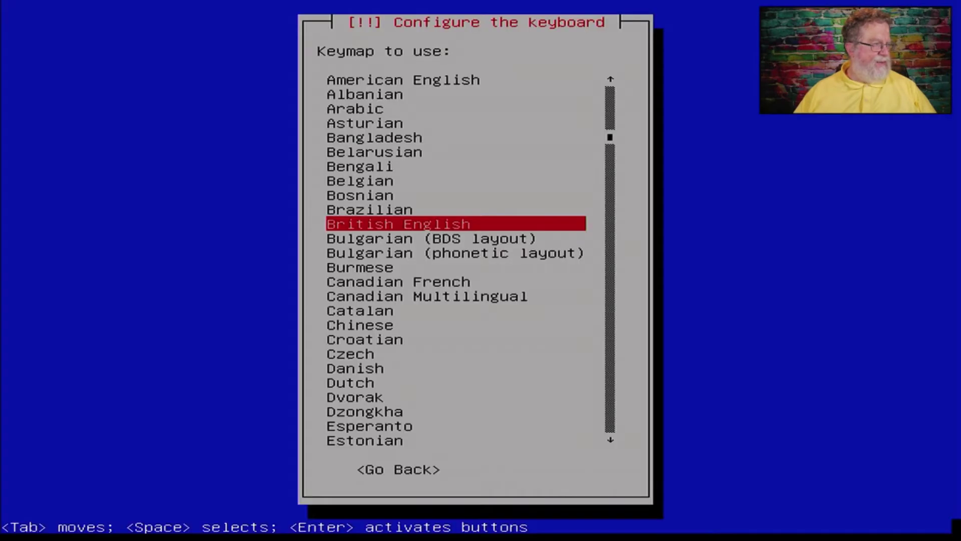
pyautogui.press('Up')
pyautogui.press('Up')
pyautogui.press('Up')
pyautogui.press('Up')
pyautogui.press('Up')
pyautogui.press('Up')
pyautogui.press('Up')
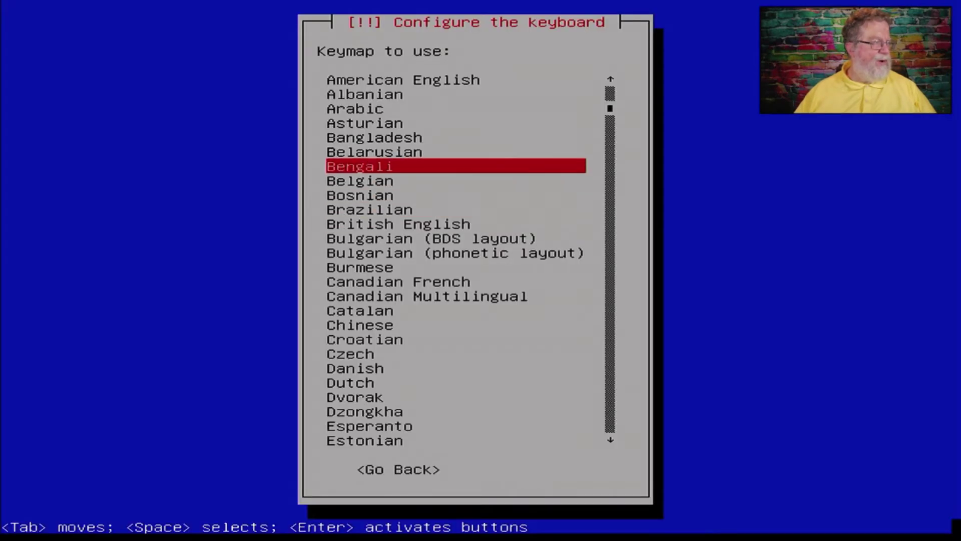
pyautogui.press('Up')
pyautogui.press('Up')
pyautogui.press('Up')
pyautogui.press('Return')
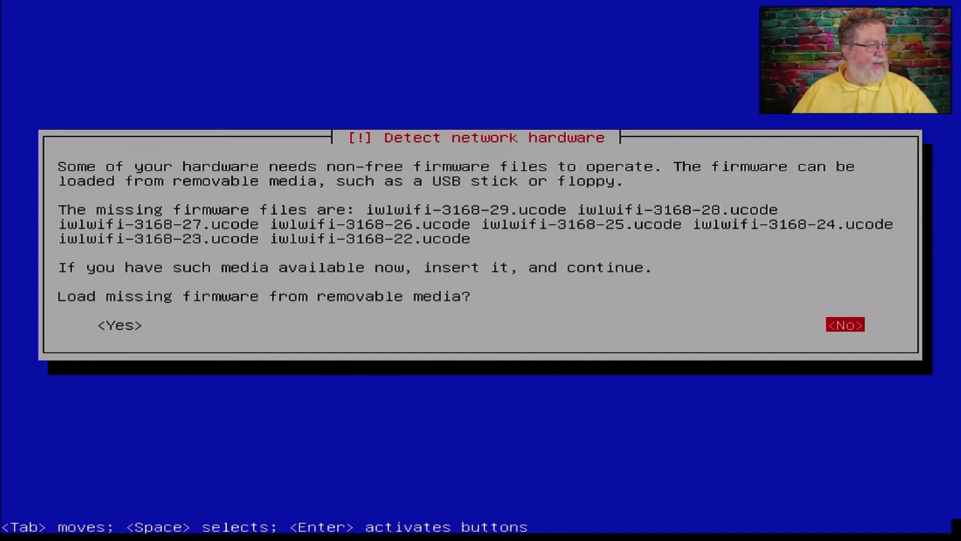
# Answer No to loading the missing iwlwifi-3168 firmware from removable media
pyautogui.press('Return')
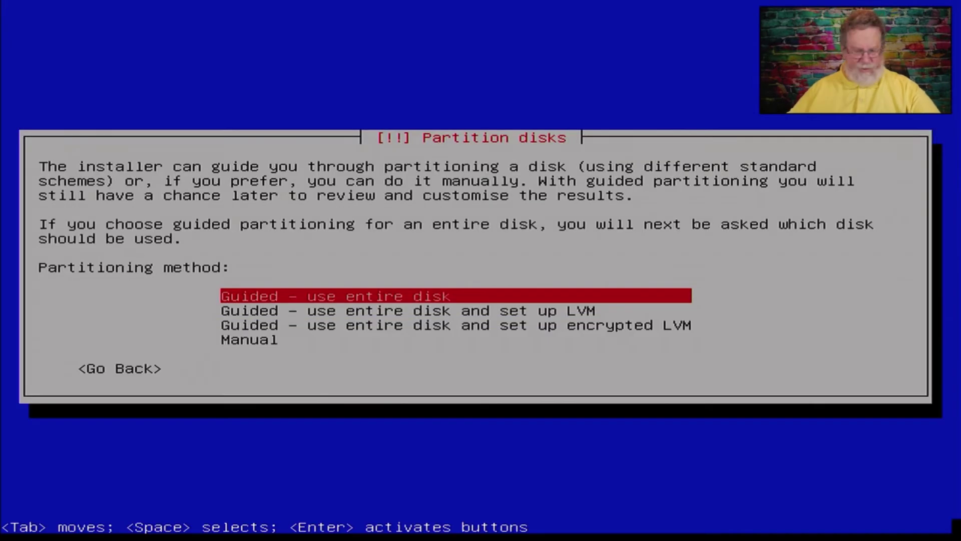
# Guided-partition the entire 320.1 GB sda disk, not the 500.1 GB external, with all files in one partition
pyautogui.press('Return')
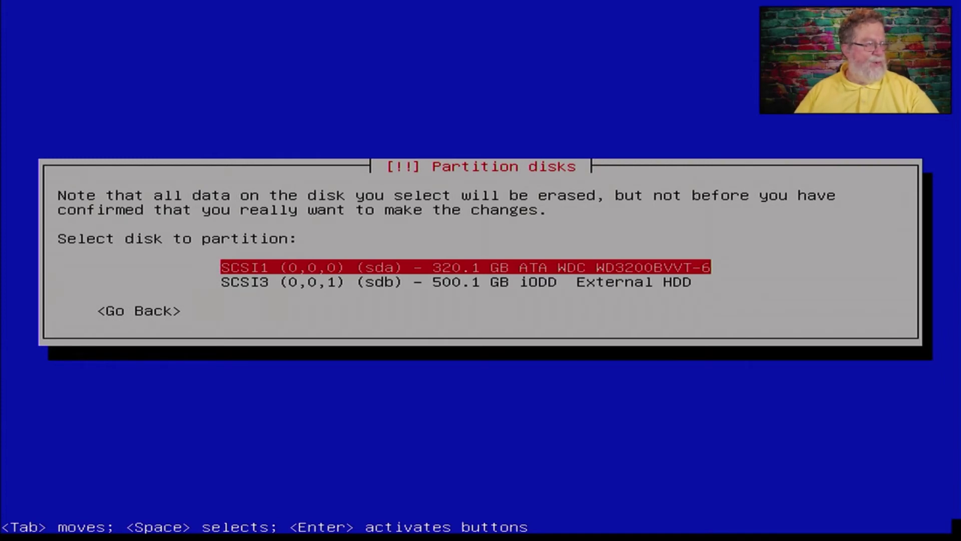
pyautogui.press('Down')
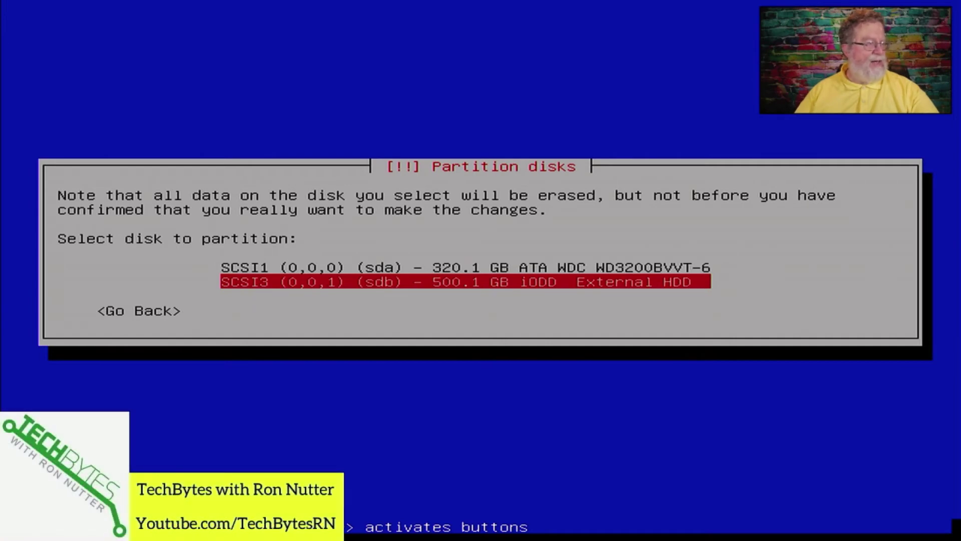
pyautogui.press('Up')
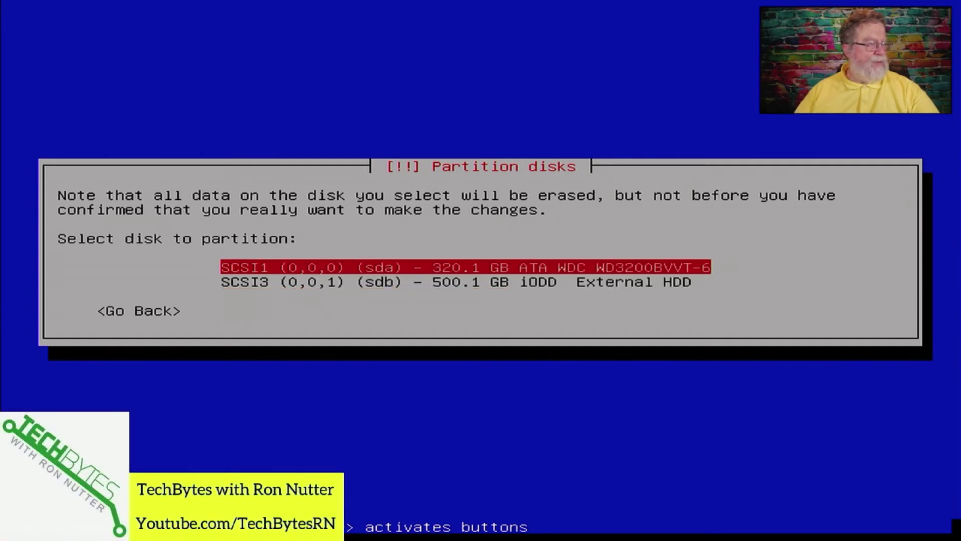
pyautogui.press('Return')
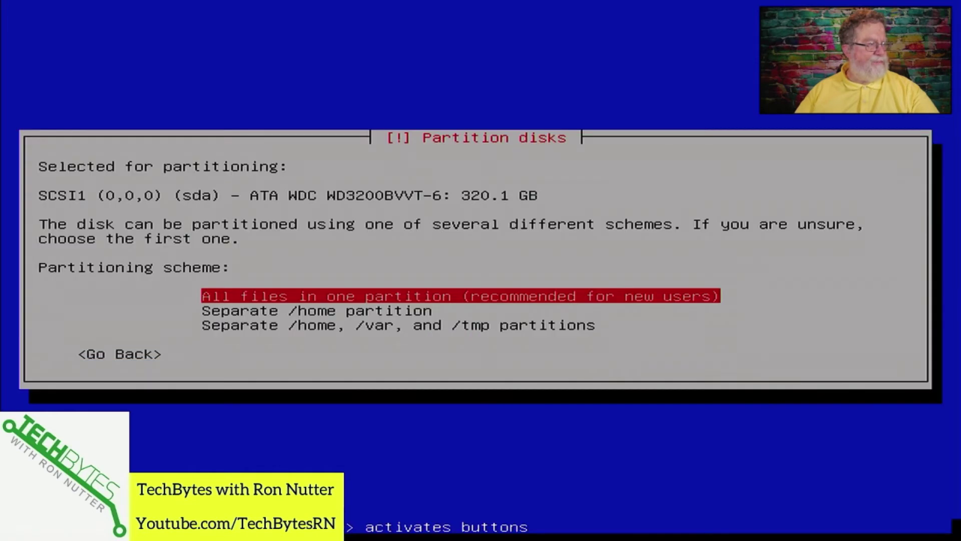
pyautogui.press('Return')
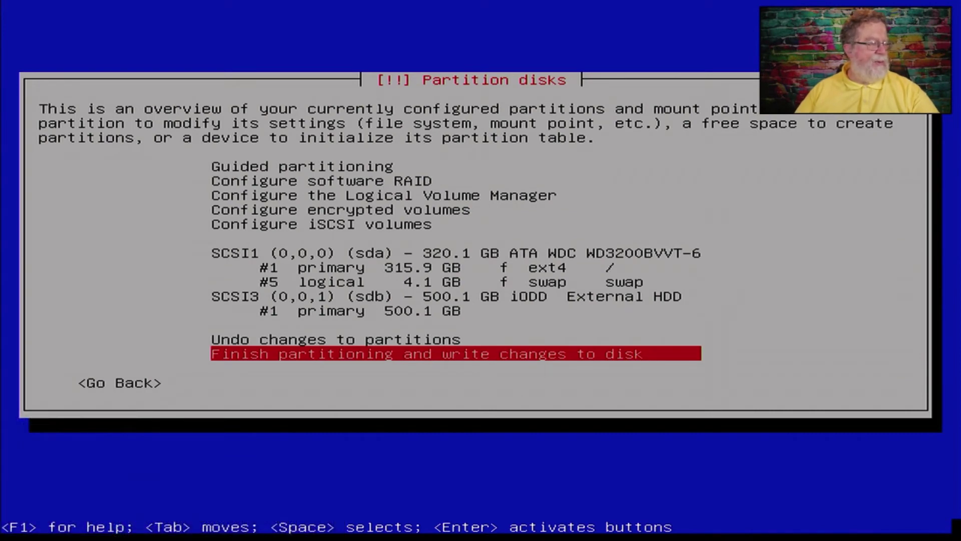
# Finish partitioning and answer Yes to writing the ext4 root and swap partitions to sda
pyautogui.press('Return')
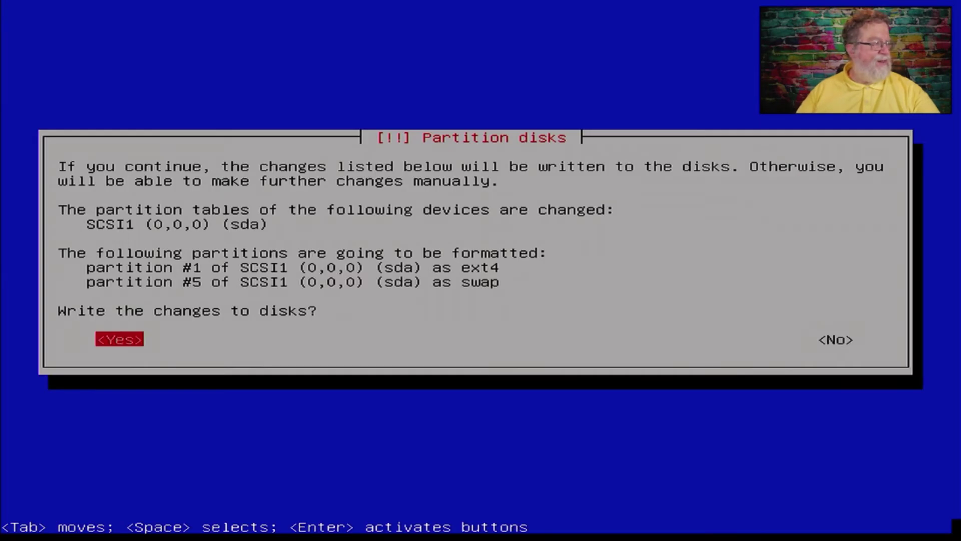
pyautogui.press('Tab')
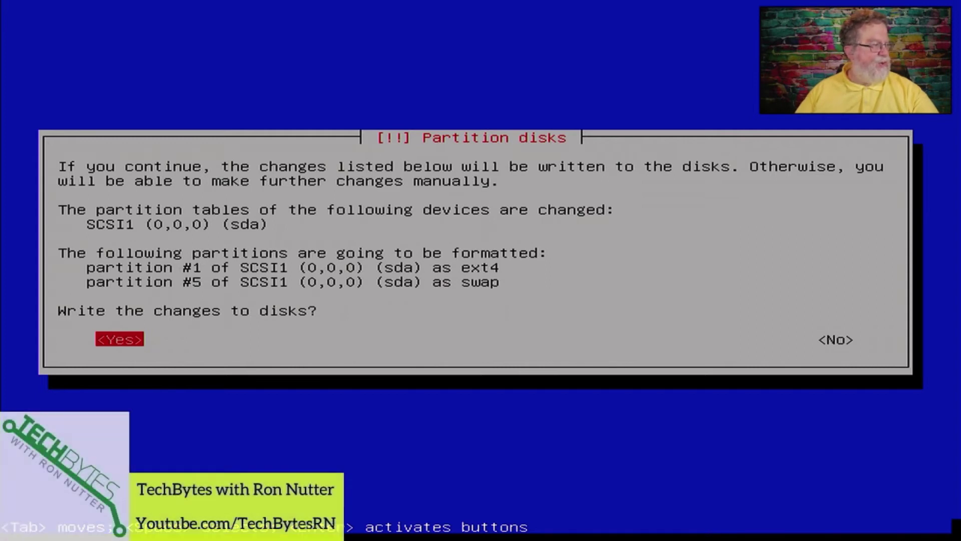
pyautogui.press('Return')
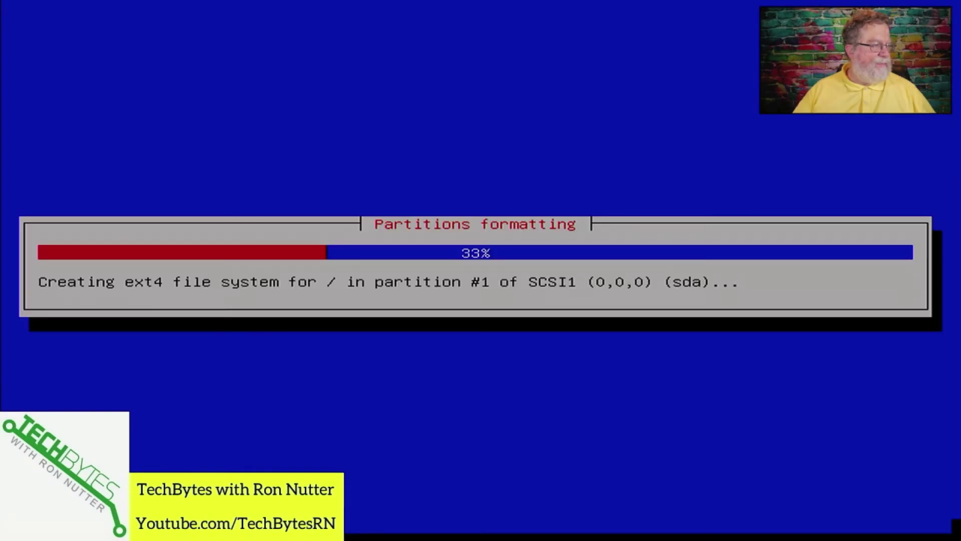